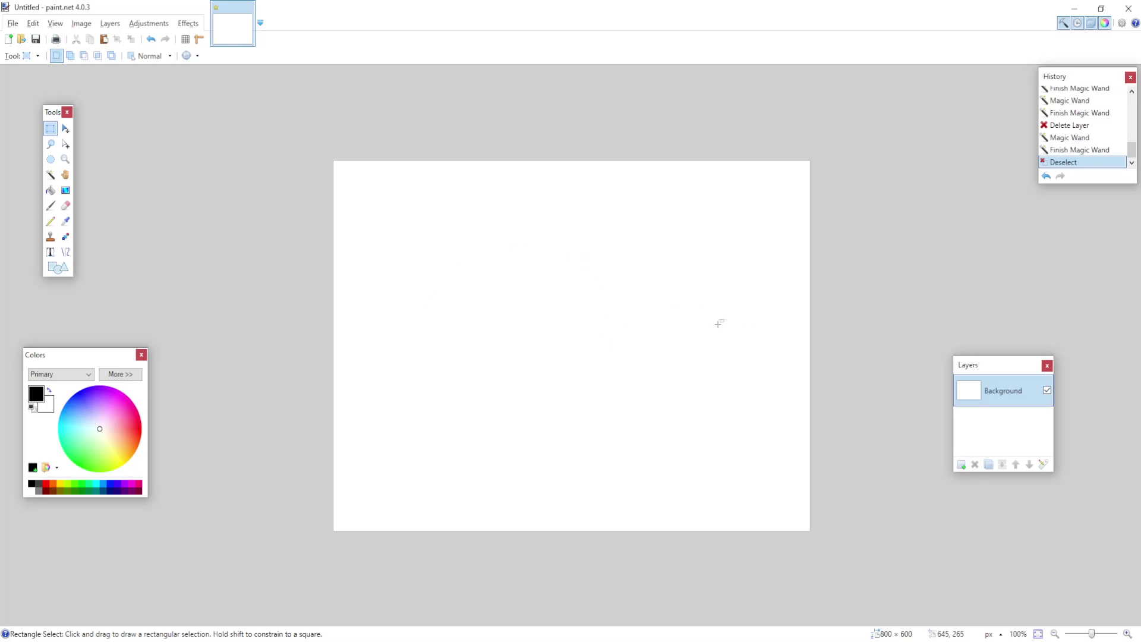
# Paste the teddy bear and nudge it a few pixels upward toward the canvas centre
pyautogui.hotkey('ctrl', 'v')
pyautogui.moveTo(611, 365); pyautogui.dragTo(610, 361)
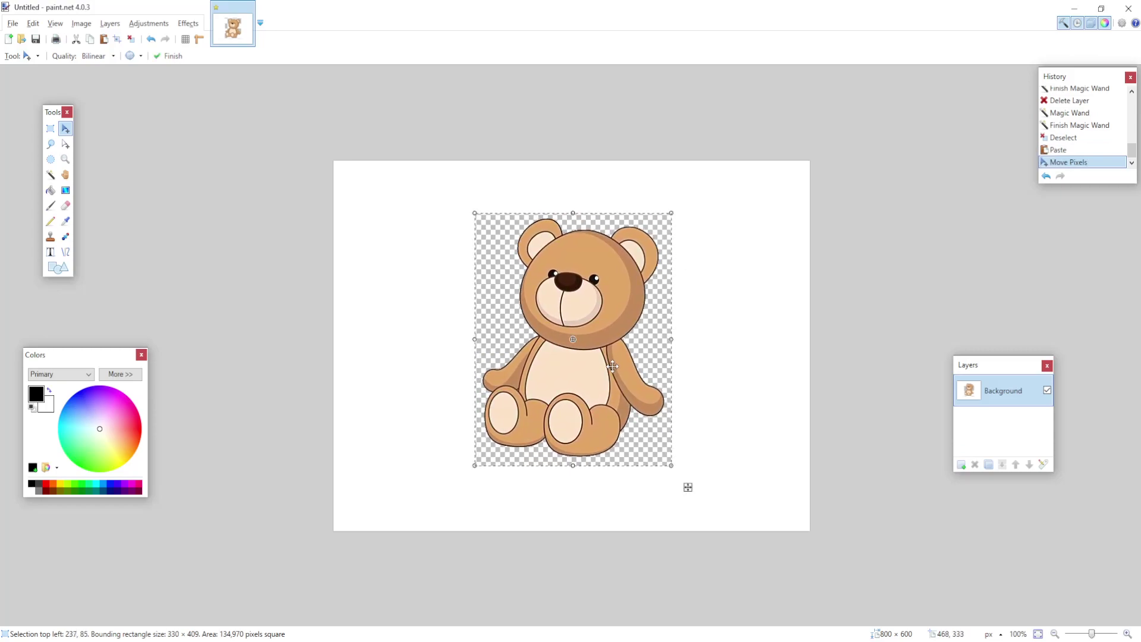
pyautogui.moveTo(573, 296); pyautogui.dragTo(575, 294)
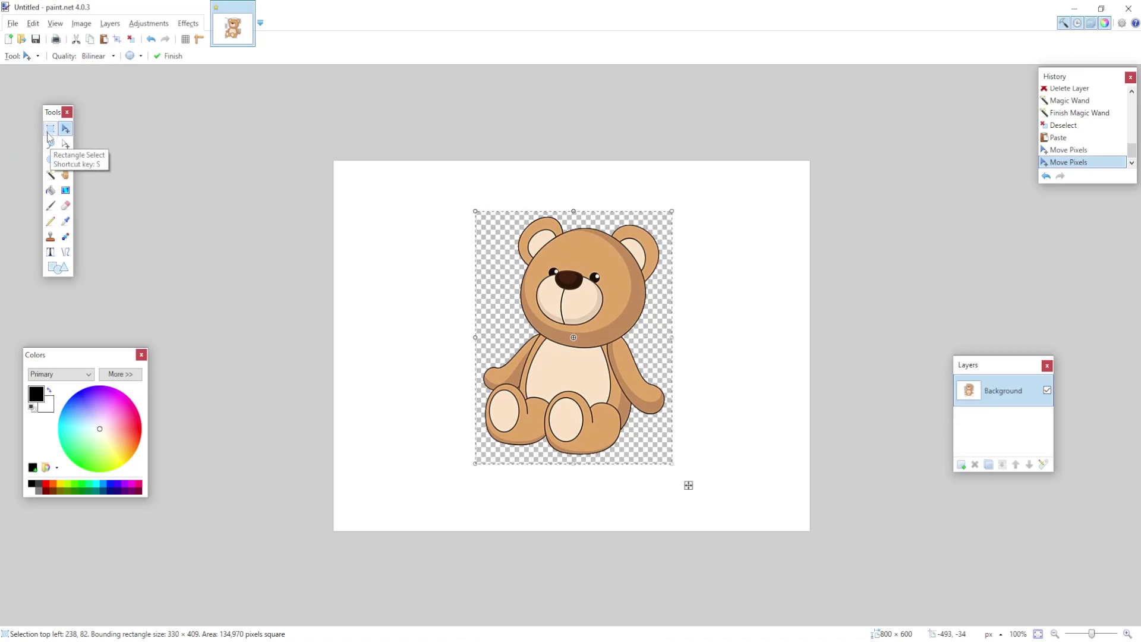
# Commit the bear's position, then rectangle-select the full 800×600 canvas
pyautogui.click(51, 175)
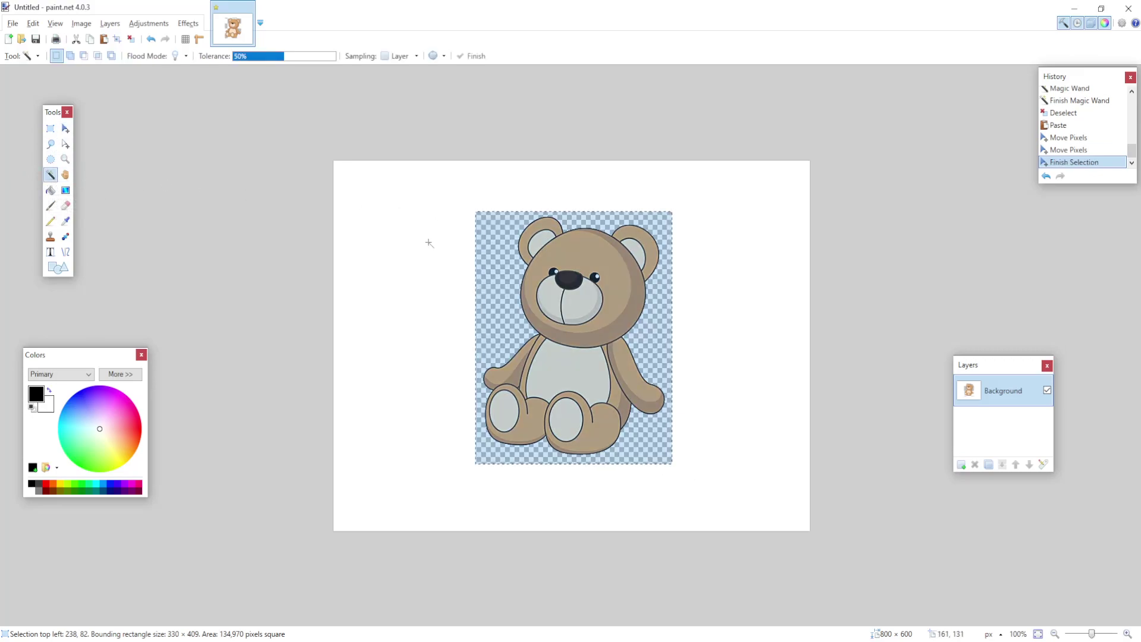
pyautogui.click(51, 130)
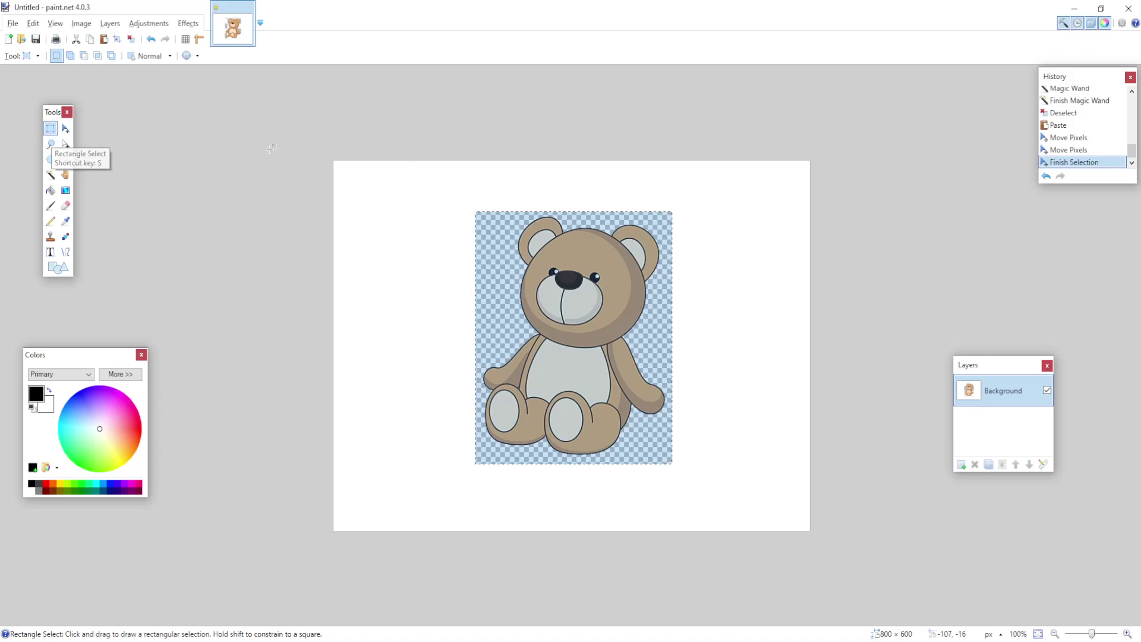
pyautogui.moveTo(295, 124); pyautogui.dragTo(989, 591)
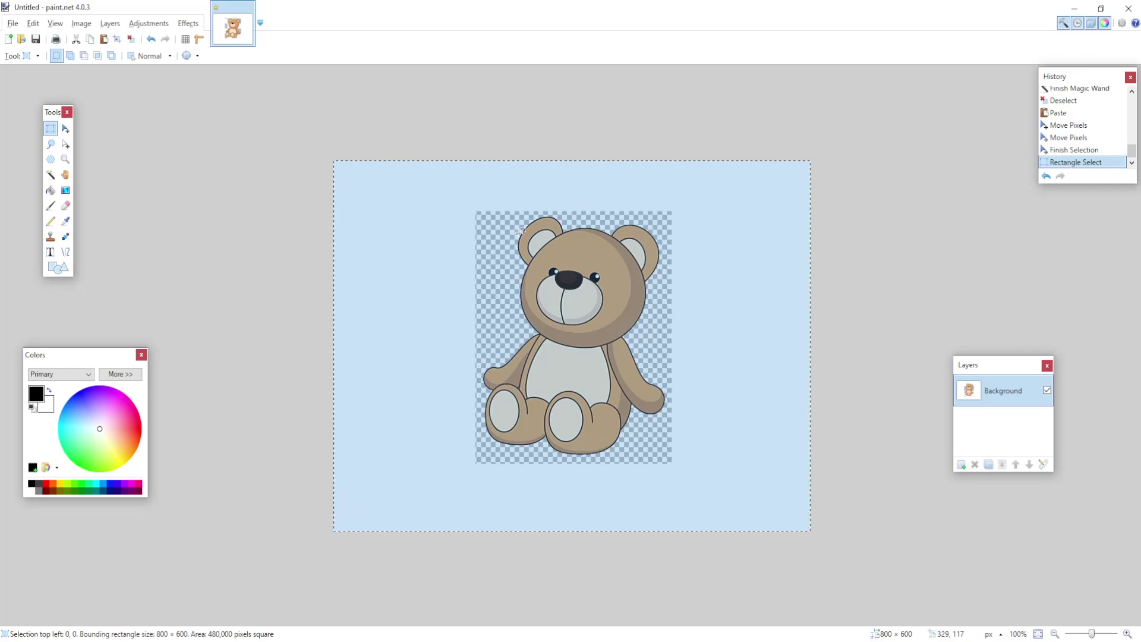
# Switch to the Magic Wand tool at 50% tolerance
pyautogui.click(50, 175)
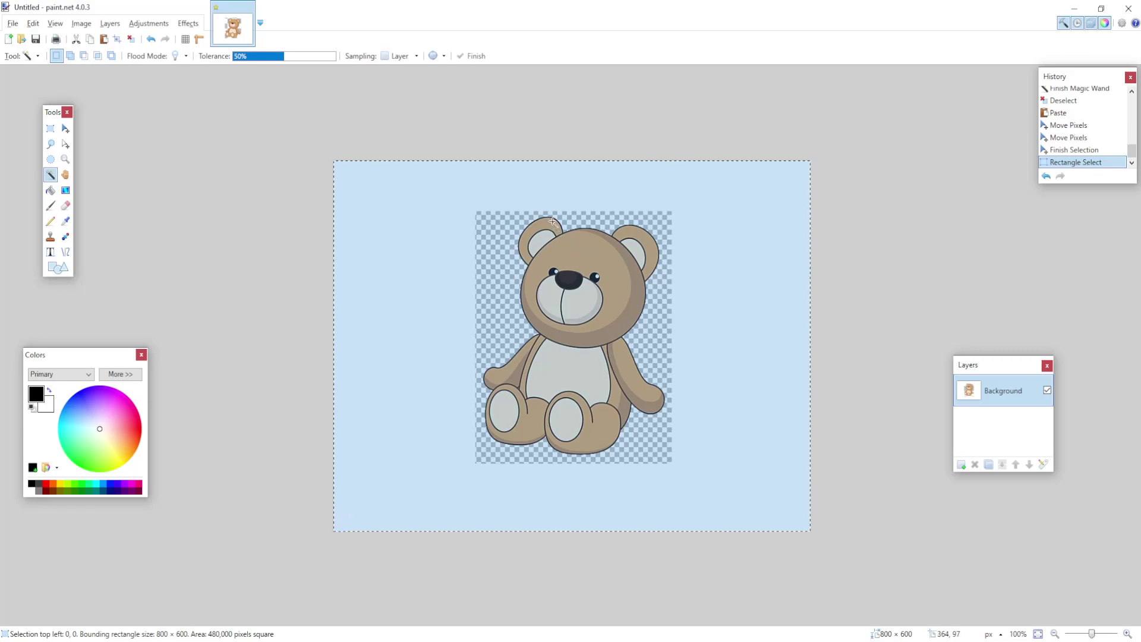
# Magic-wand the background around the bear and delete it to transparency
pyautogui.click(418, 252)
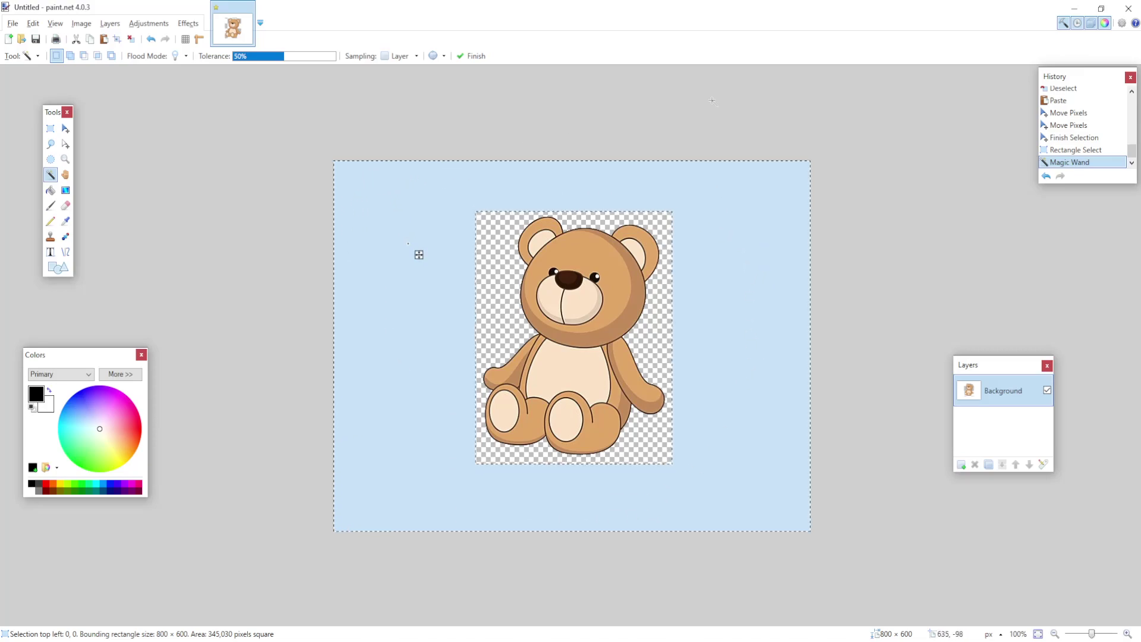
pyautogui.press('Delete')
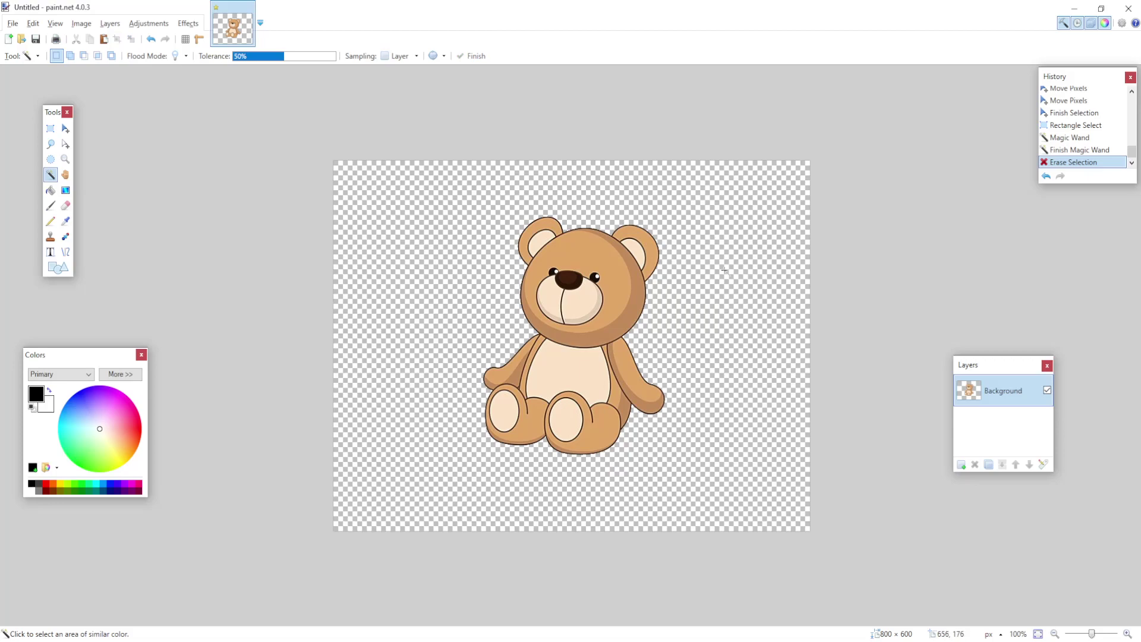
pyautogui.click(51, 128)
pyautogui.moveTo(425, 168); pyautogui.dragTo(743, 520)
pyautogui.hotkey('ctrl', 'd')
pyautogui.moveTo(721, 183); pyautogui.dragTo(376, 463)
pyautogui.click(437, 472)
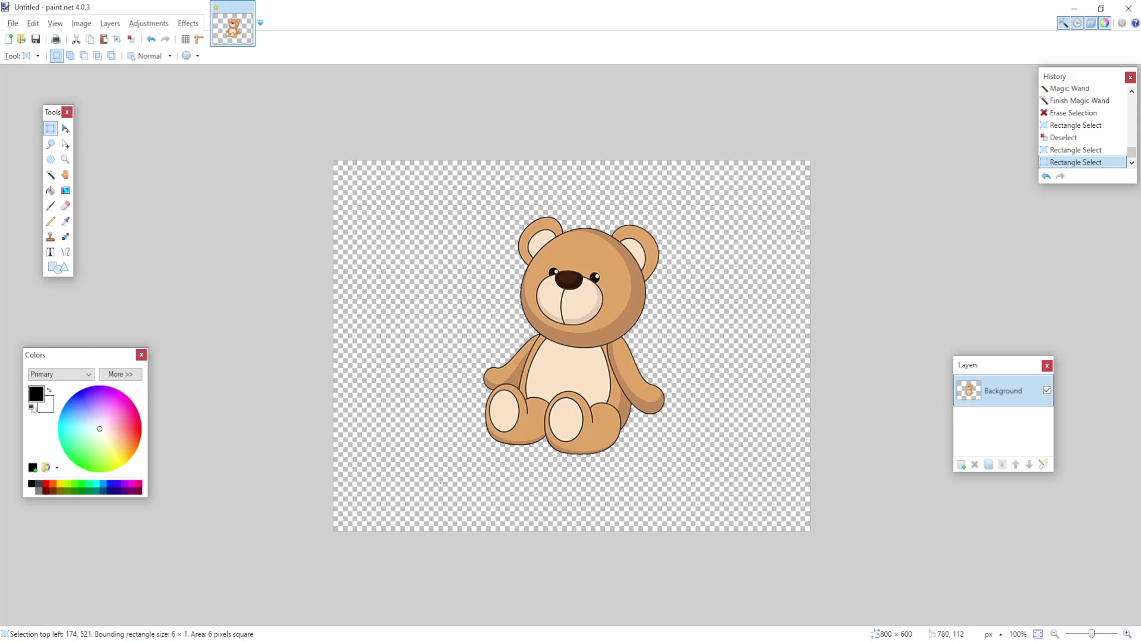